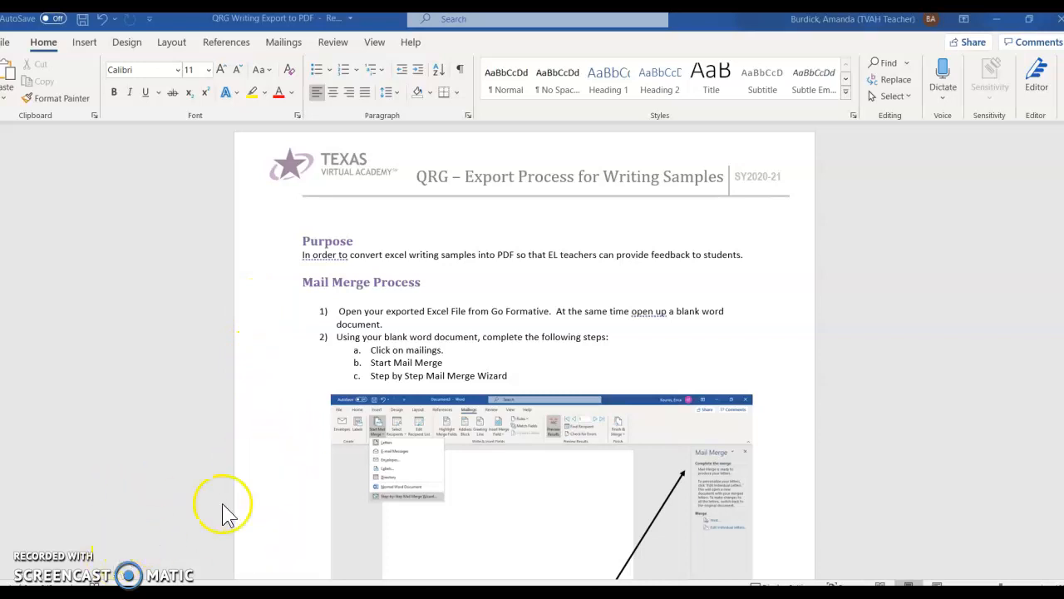
- Restore the maximized QRG export-guide window so the blank Document4 appears behind it
left_click_drag(786, 20, 1063, 416)
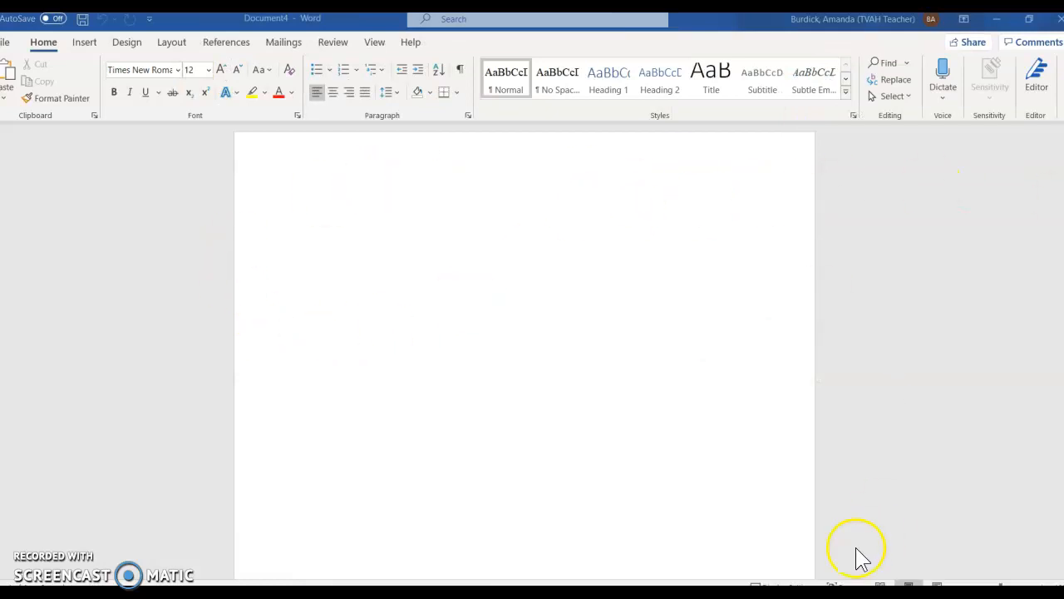
- Launch the Step-by-Step Mail Merge Wizard from Start Mail Merge on the Mailings tab
left_click(283, 47)
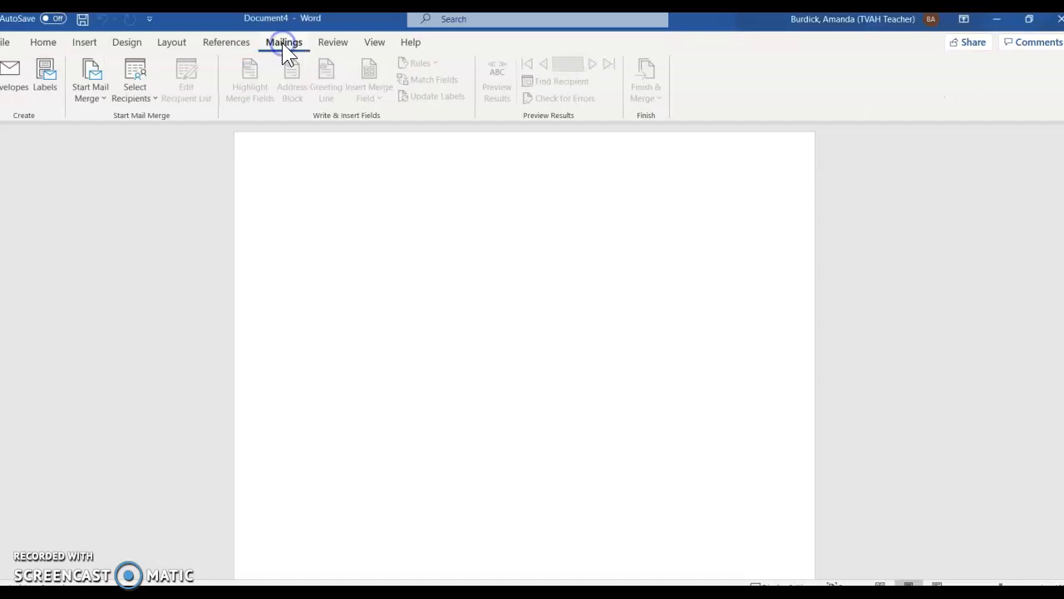
left_click(99, 99)
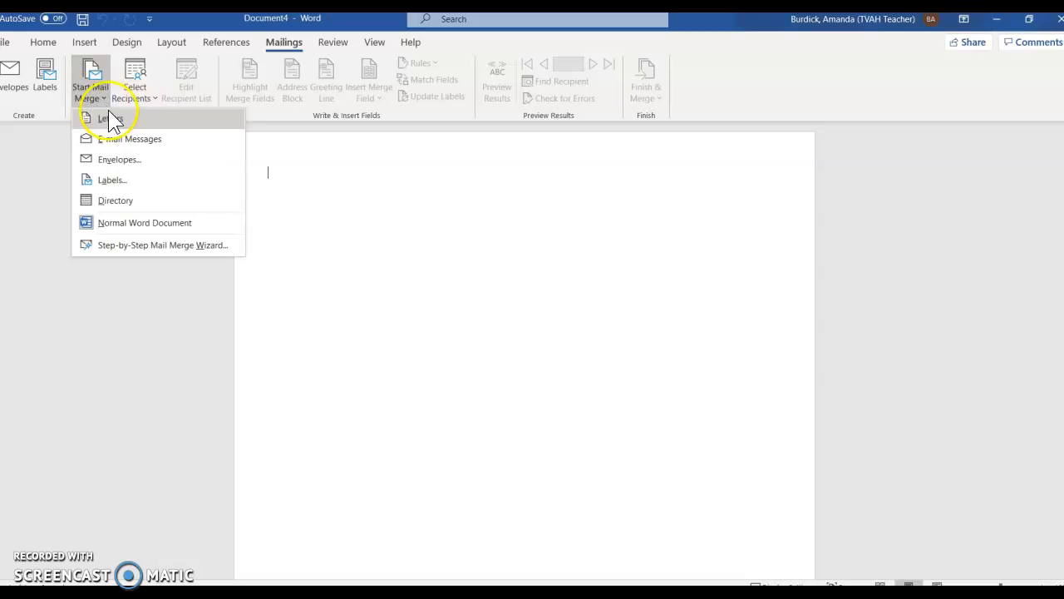
left_click(109, 244)
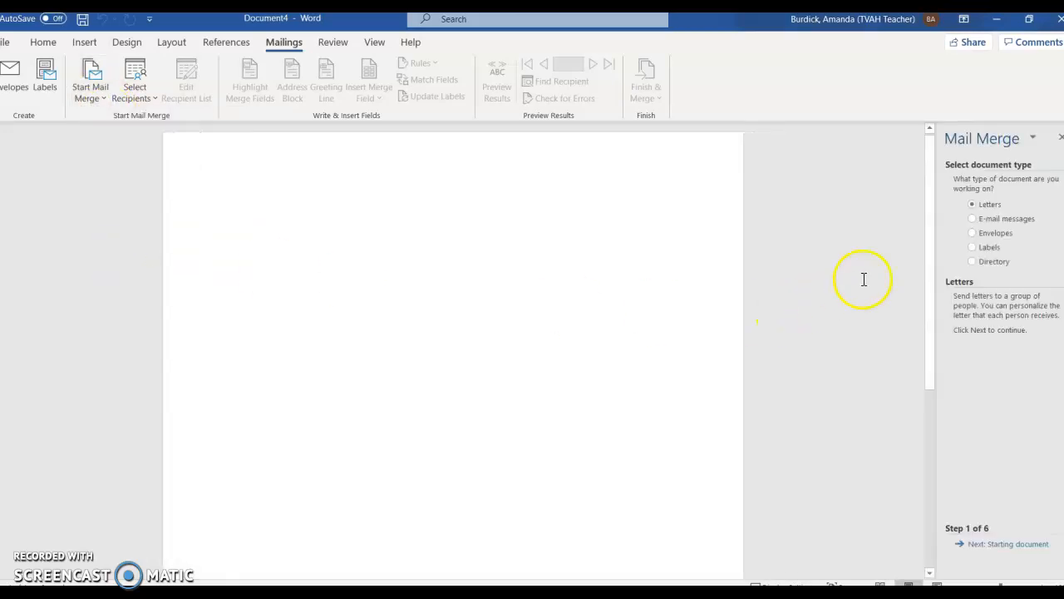
- Widen the Mail Merge pane and advance the wizard to Step 3, Select recipients
left_click_drag(938, 406, 806, 412)
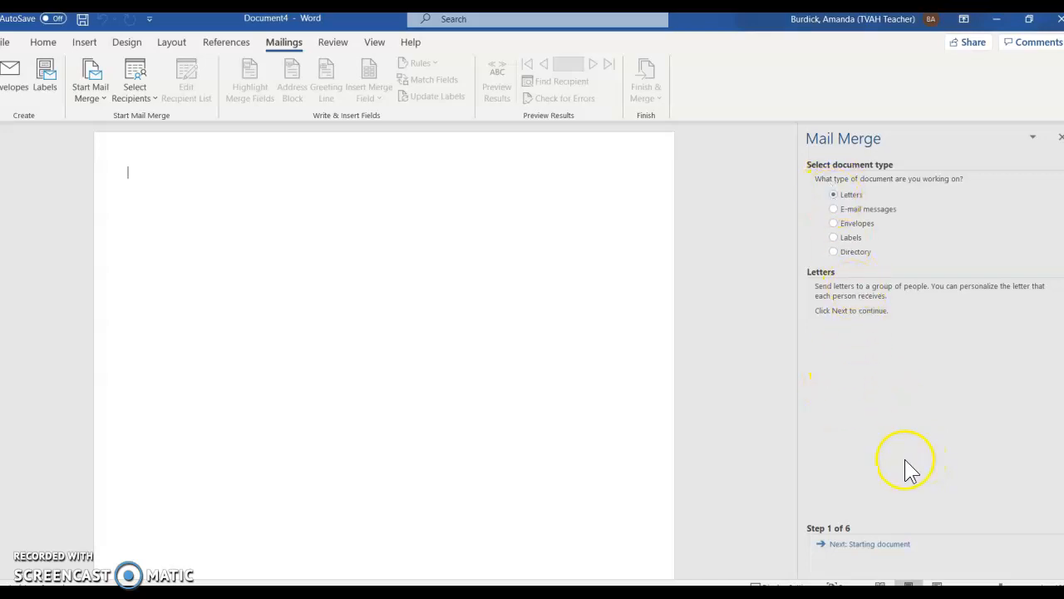
left_click(852, 546)
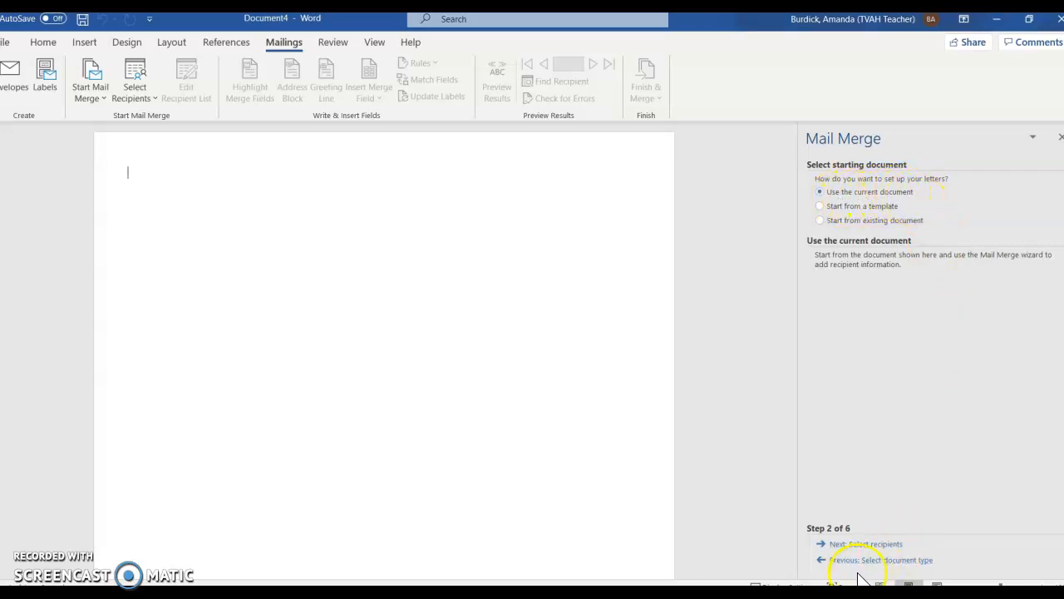
left_click(866, 545)
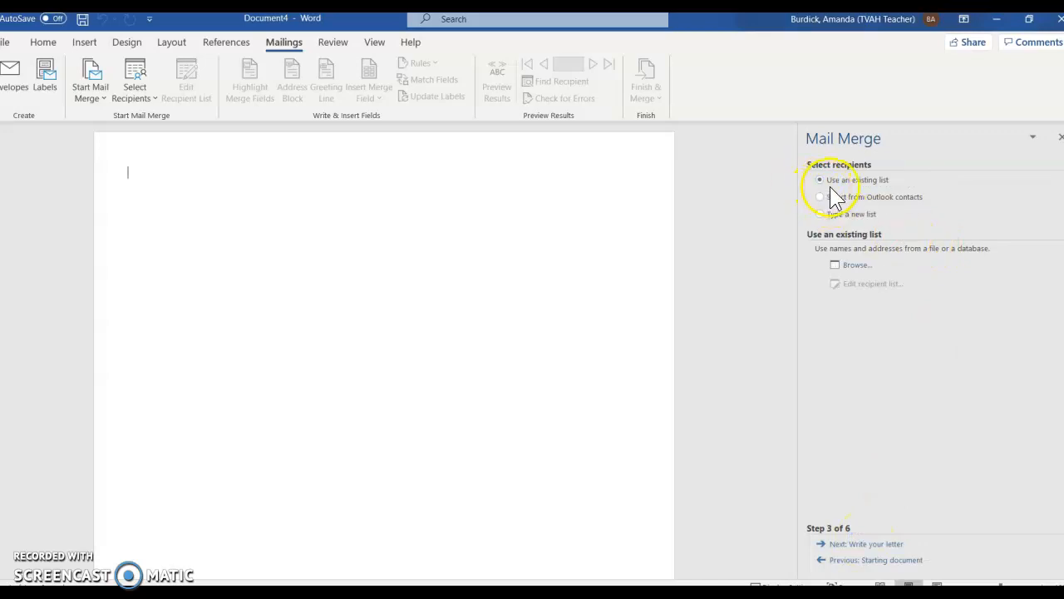
- Use Desktop's Go Formative Export.csv as the recipient list, accepting UTF-8 encoding and all recipients
left_click(856, 266)
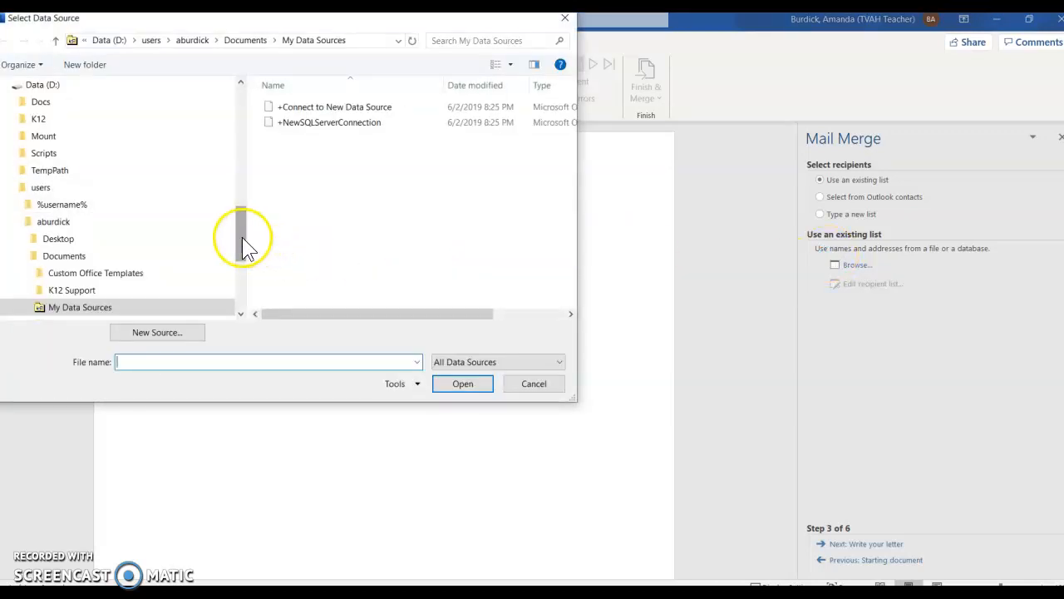
left_click_drag(241, 230, 238, 83)
left_click(60, 110)
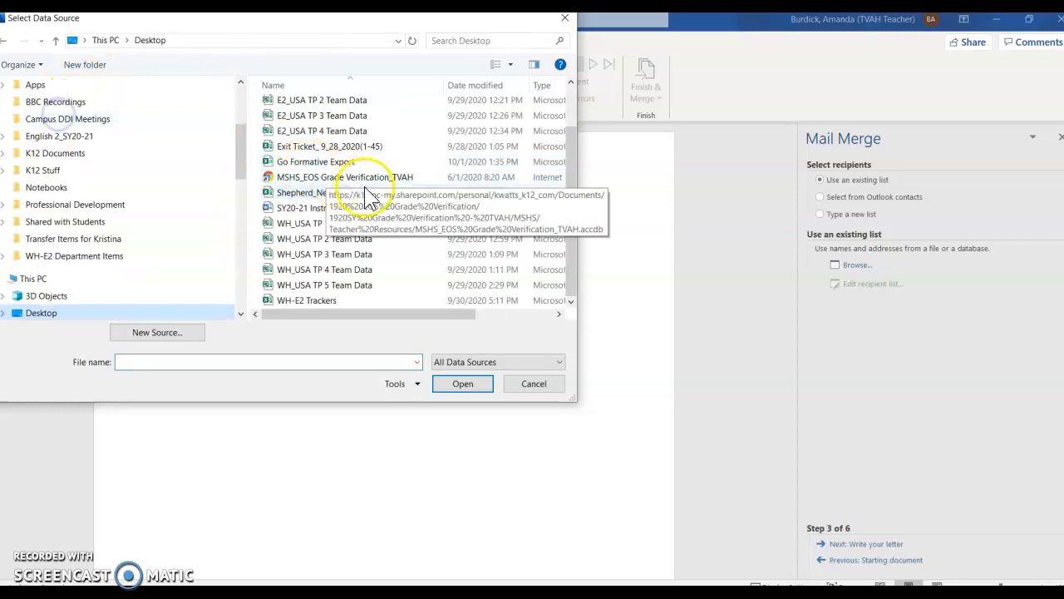
double_click(340, 161)
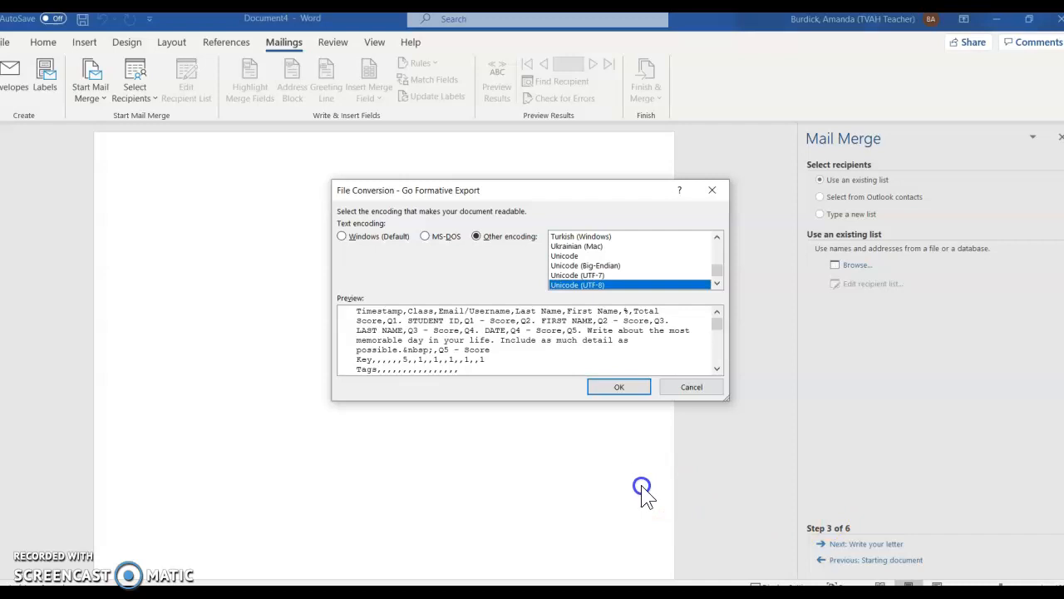
left_click(616, 385)
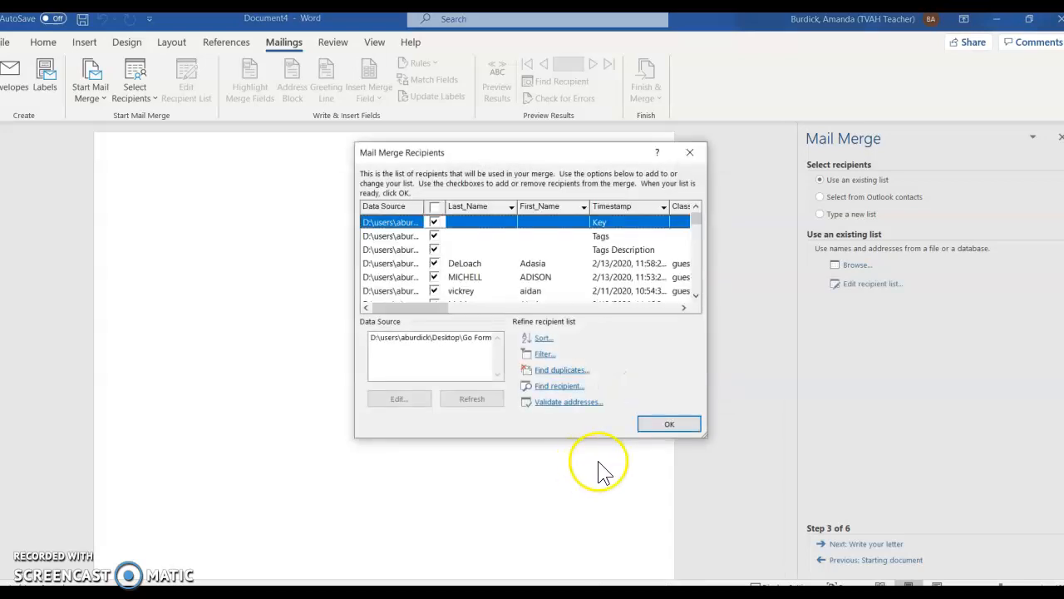
left_click(670, 426)
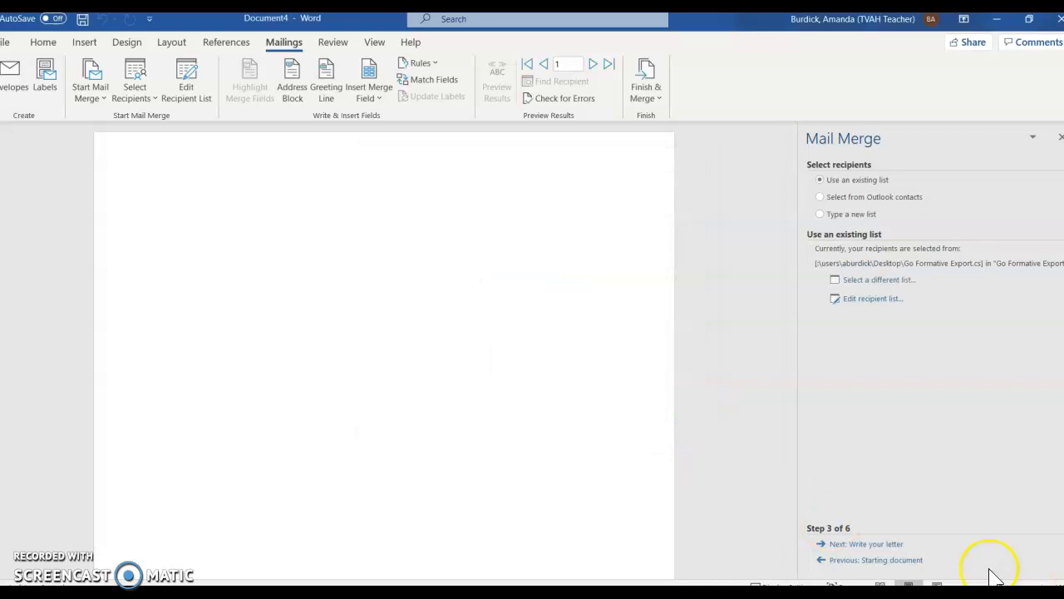
- Move to Write your letter and insert Q1_STUDENT_ID, then Q2_FIRST_NAME on the next line
left_click(865, 544)
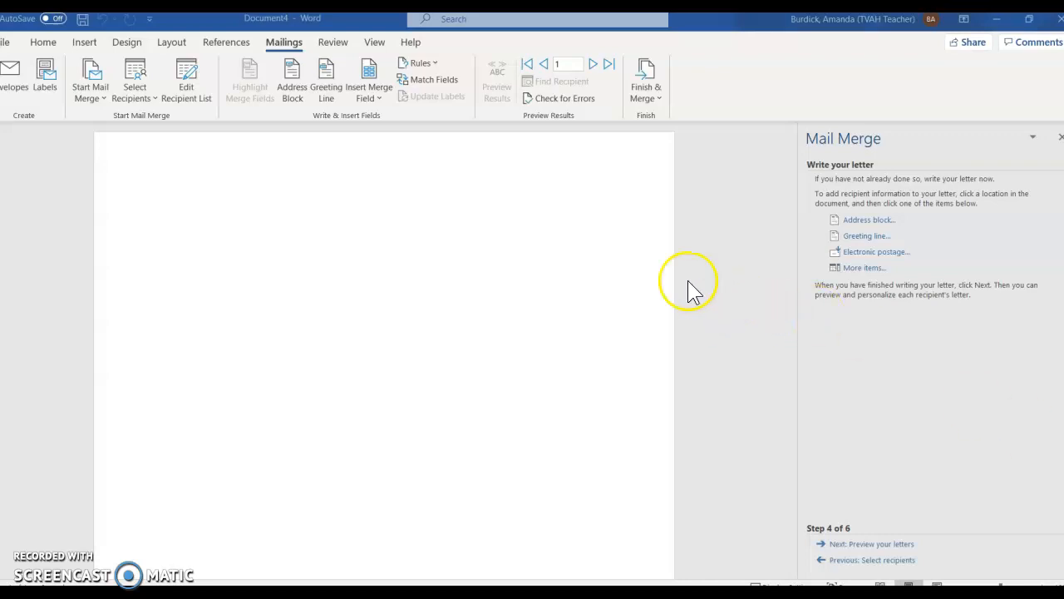
left_click(375, 98)
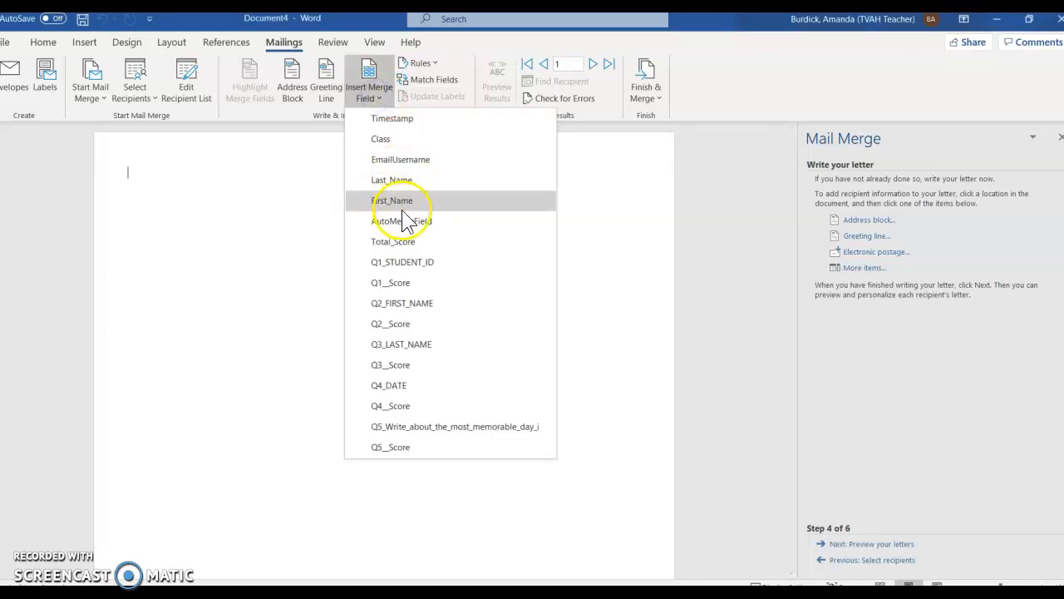
left_click(405, 261)
key("Return")
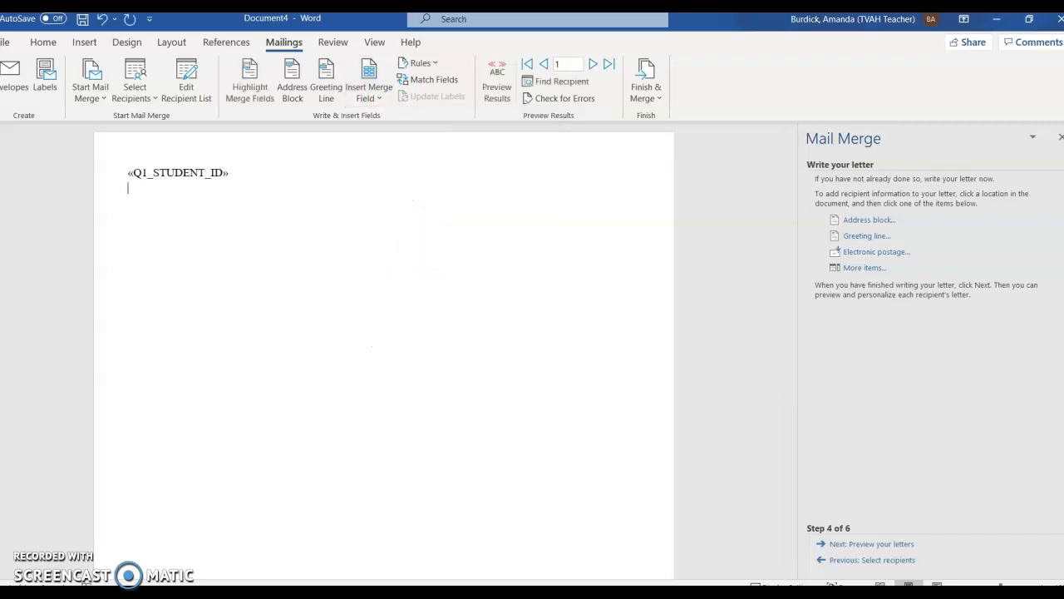
left_click(377, 94)
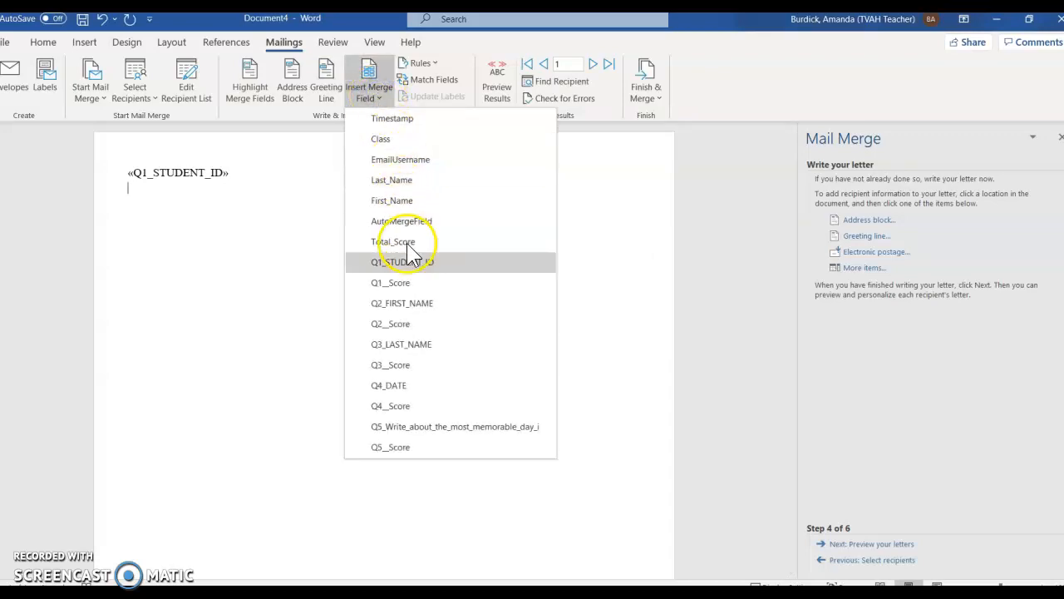
left_click(400, 304)
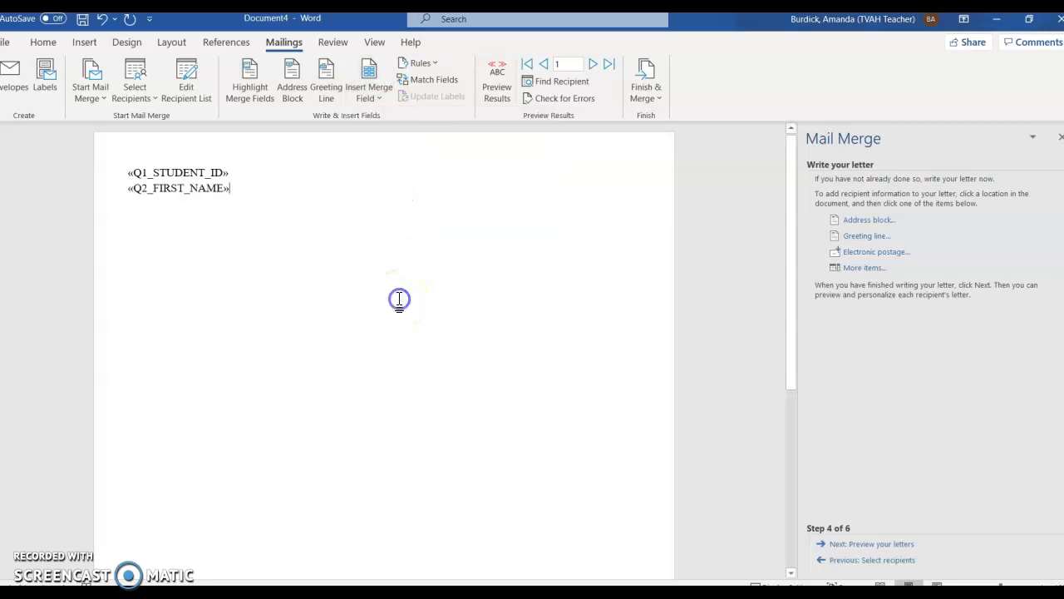
- Add Q3_LAST_NAME after the first name, then Q4_DATE and Q5 on their own lines
left_click(379, 98)
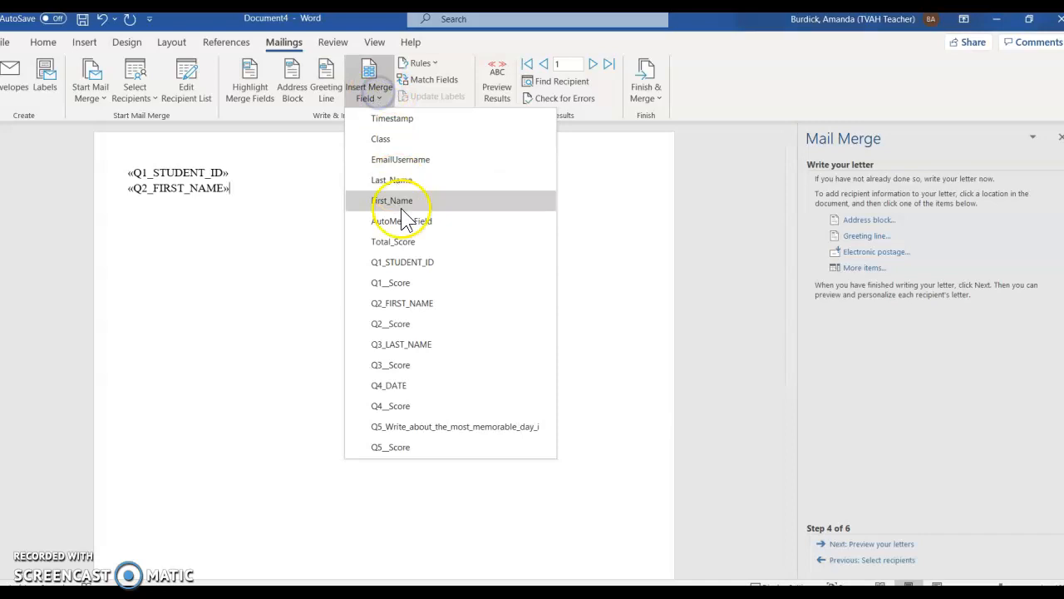
left_click(418, 346)
key("Return")
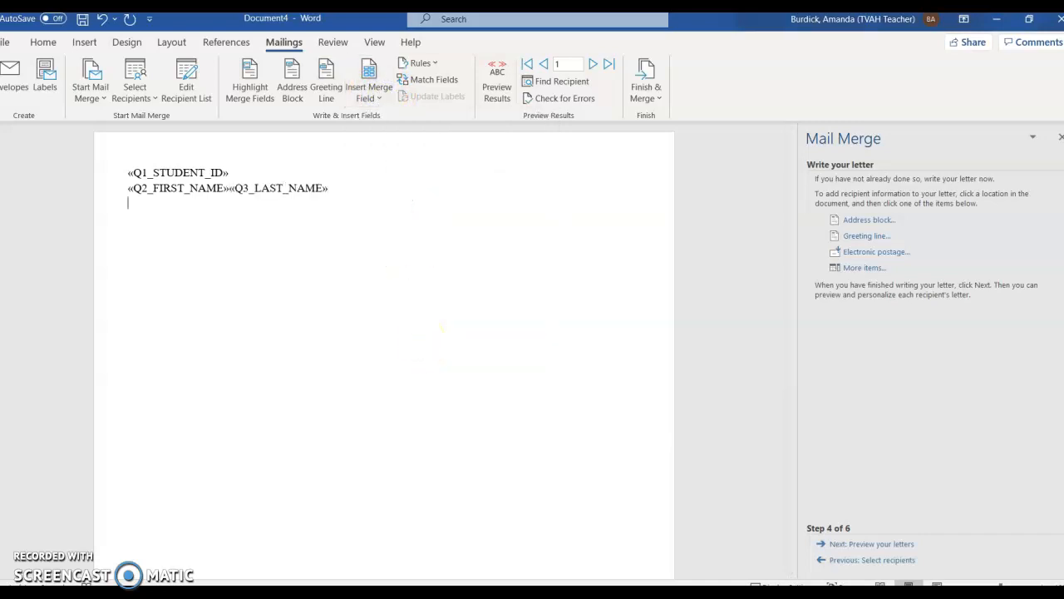
left_click(372, 92)
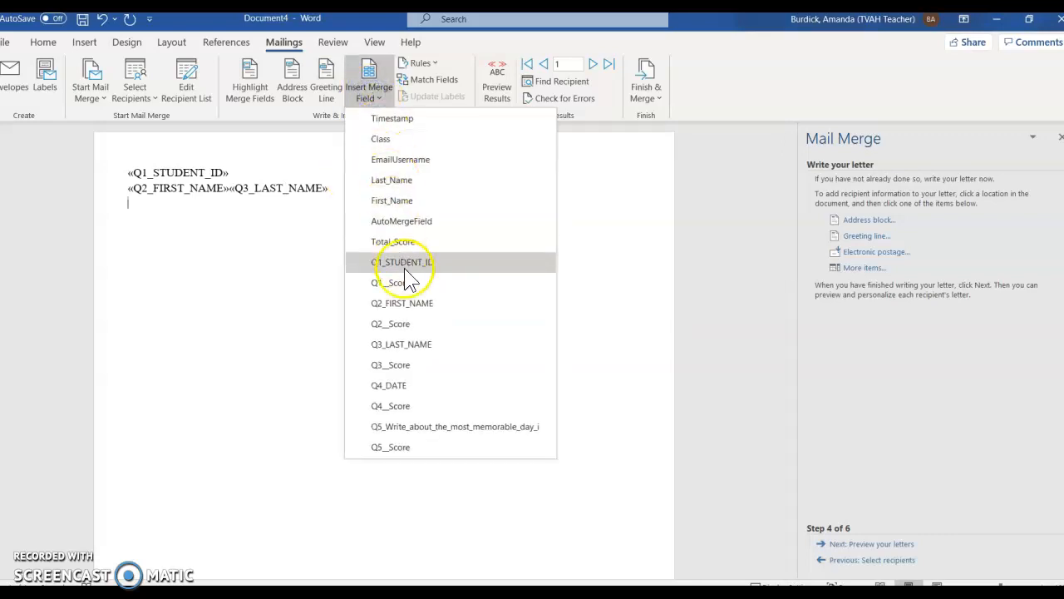
left_click(399, 386)
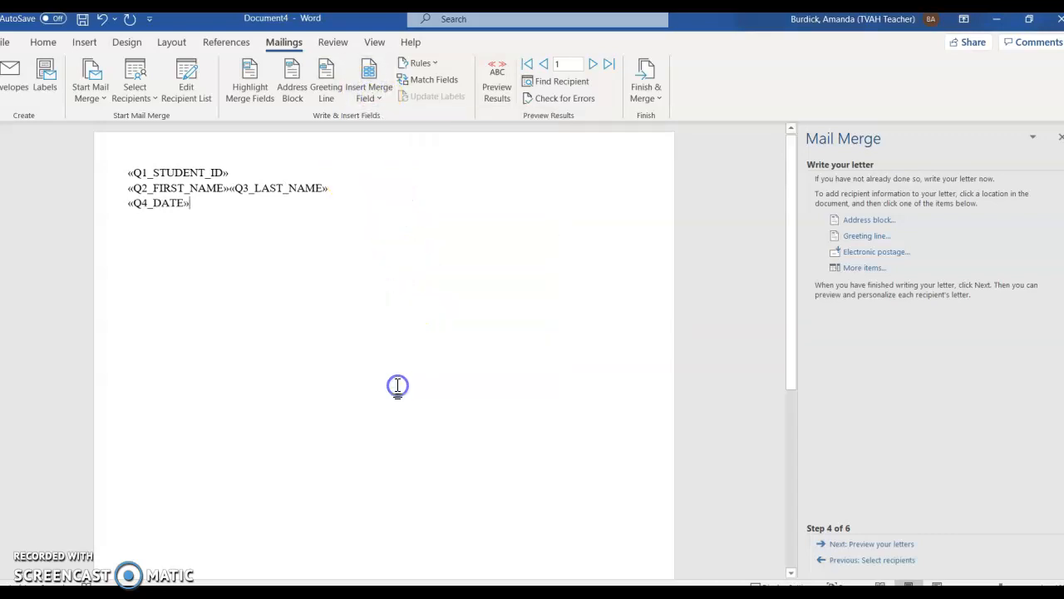
key("Return")
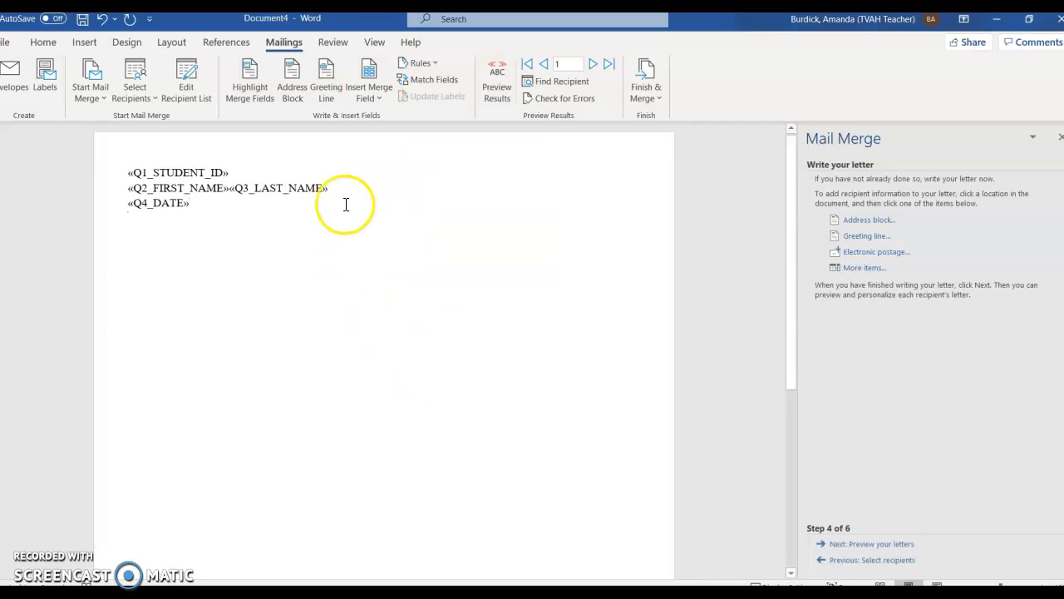
left_click(372, 95)
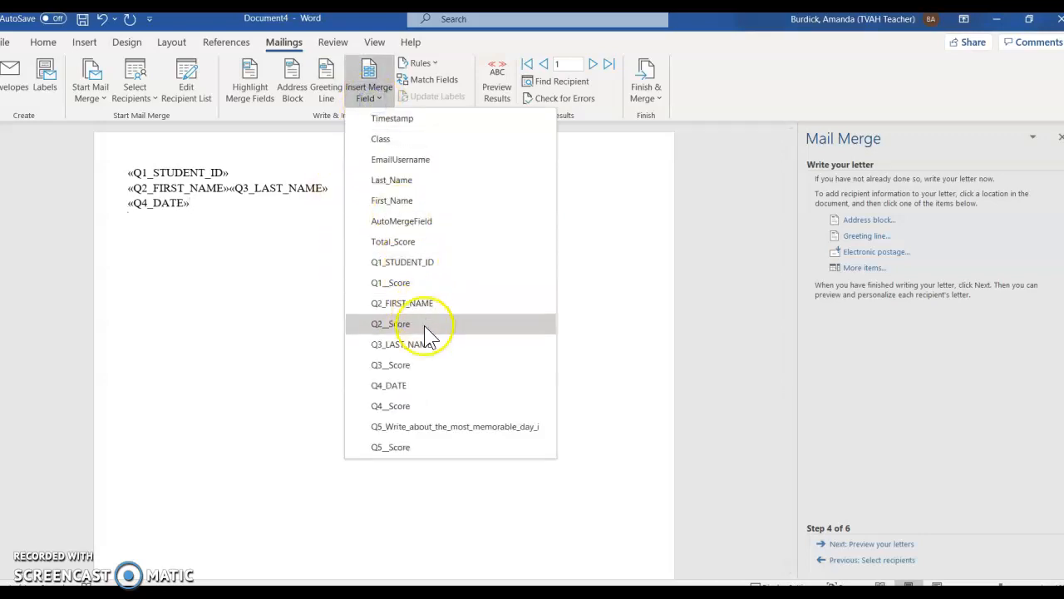
left_click(413, 427)
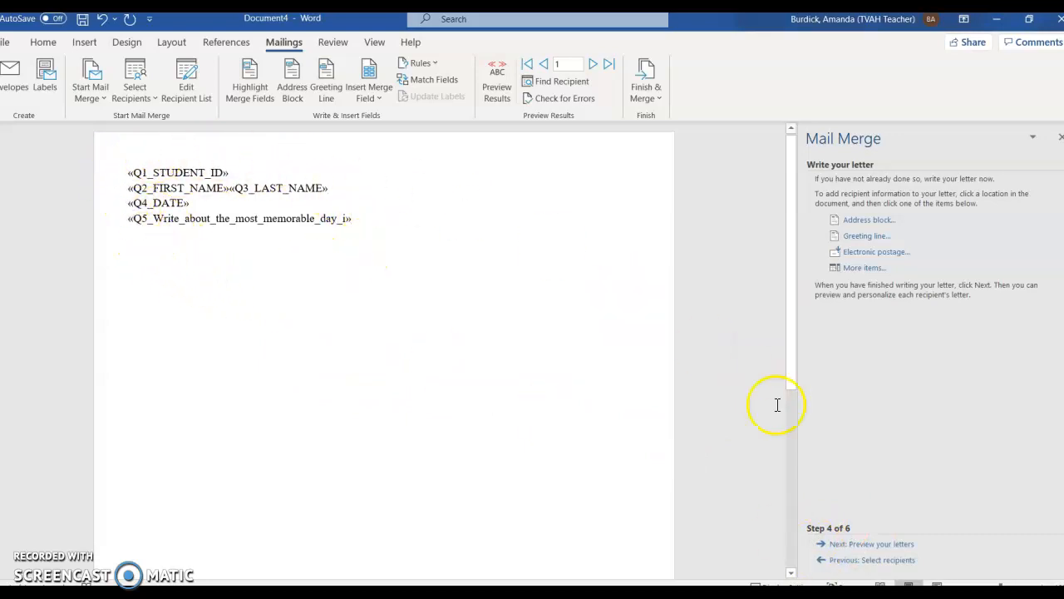
- Go to the letter preview, step forward to recipient 4, then back to recipient 3
left_click(866, 546)
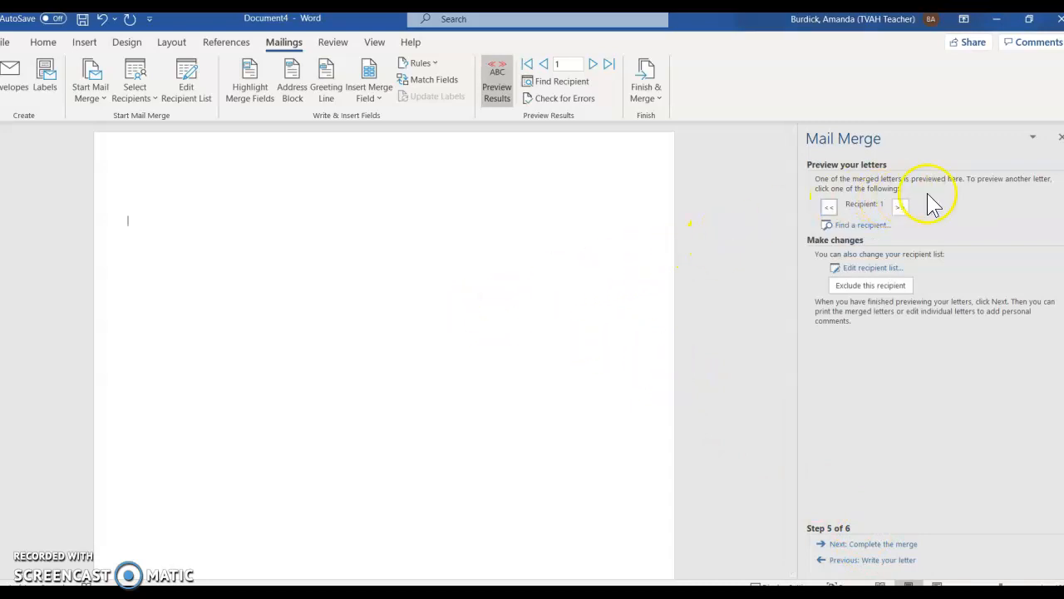
left_click(900, 207)
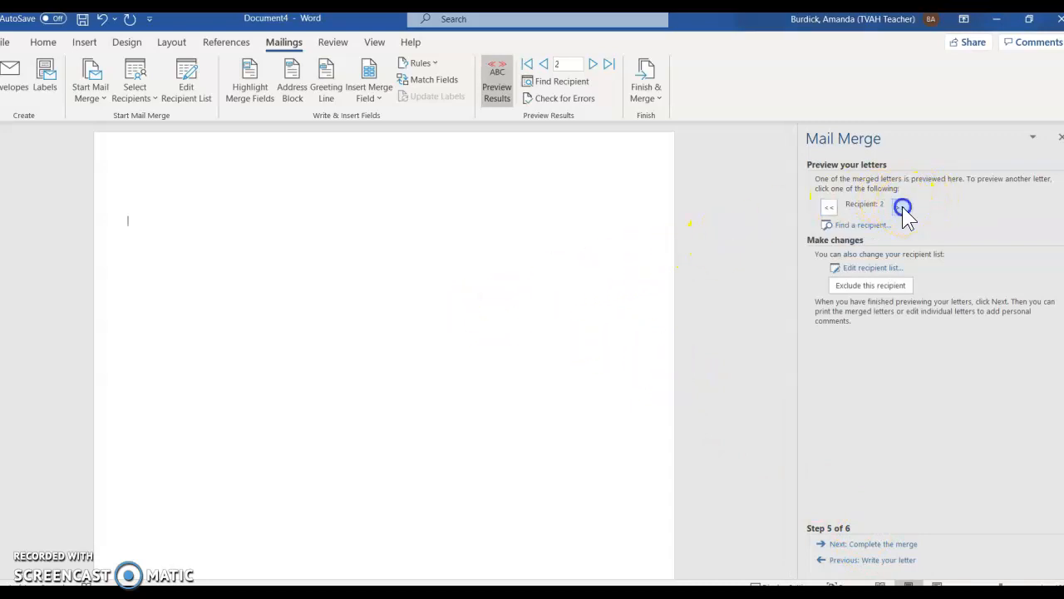
left_click(902, 208)
left_click(901, 208)
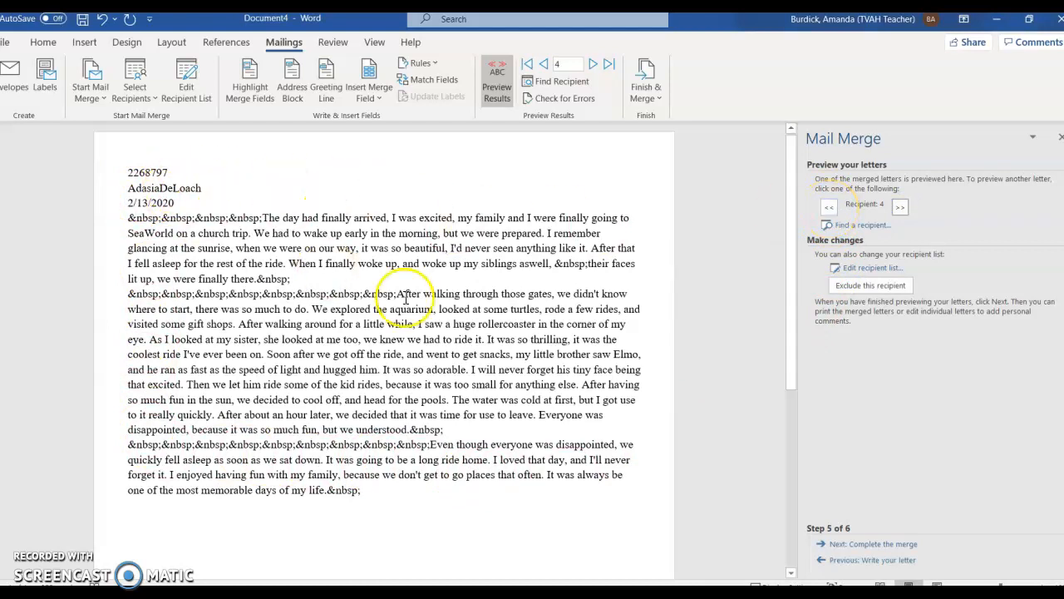
left_click(829, 211)
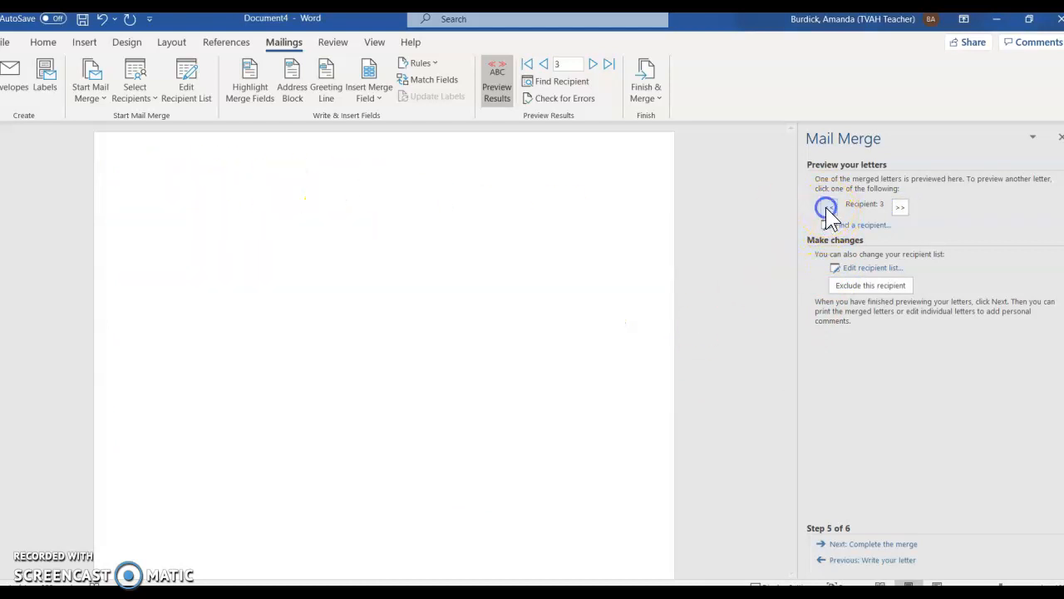
- At Step 6, print All records with Microsoft Print to PDF as the printer
left_click(882, 546)
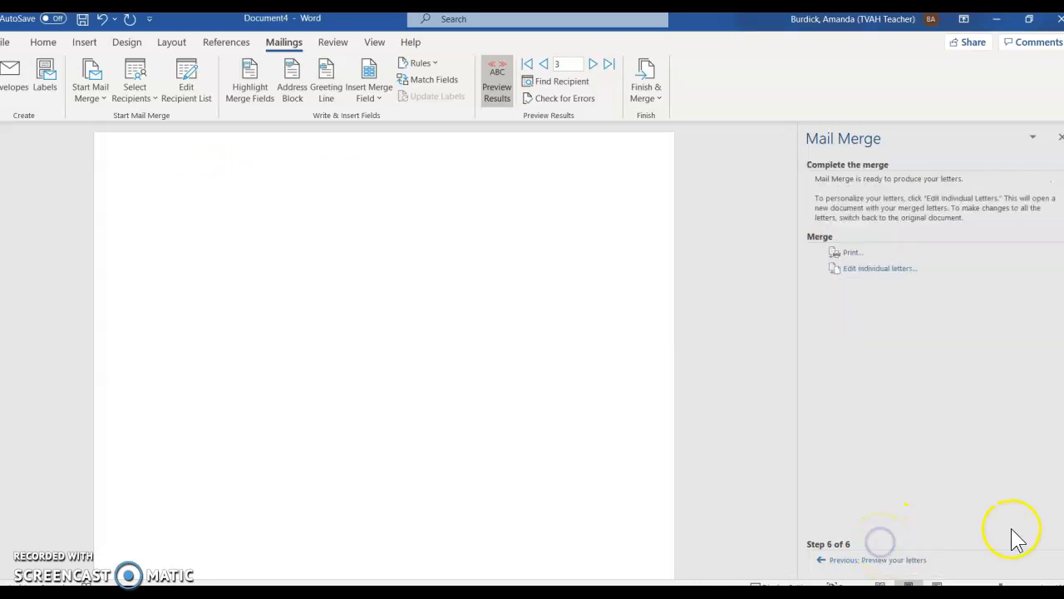
left_click(851, 253)
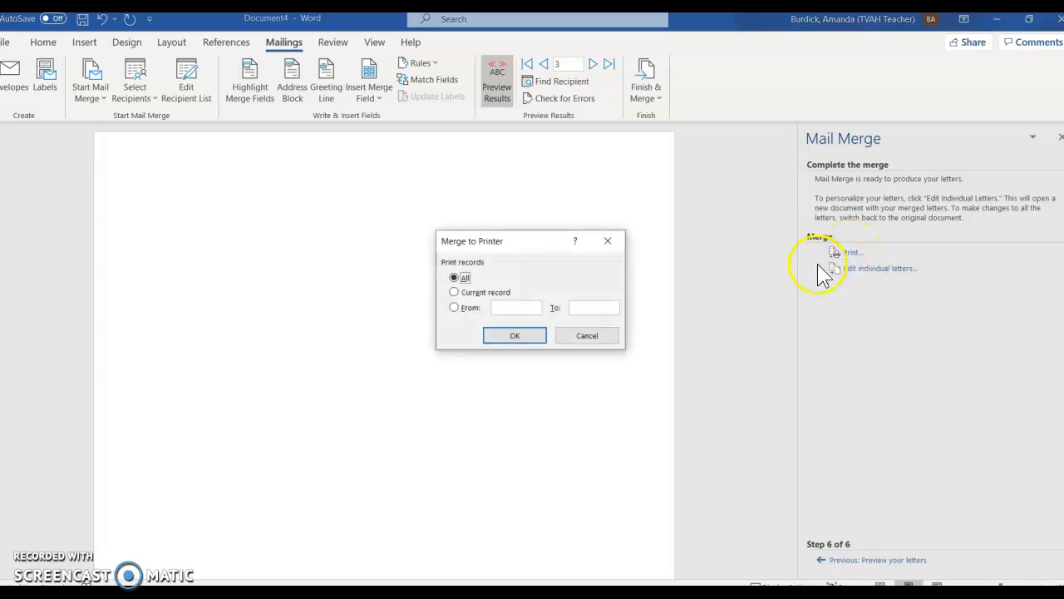
left_click(510, 336)
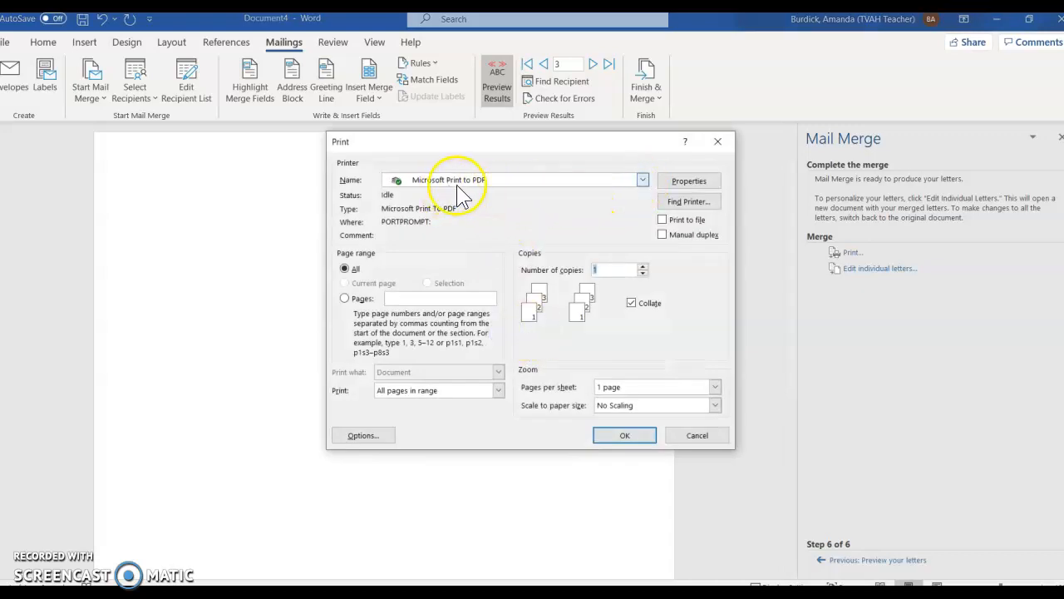
left_click(633, 180)
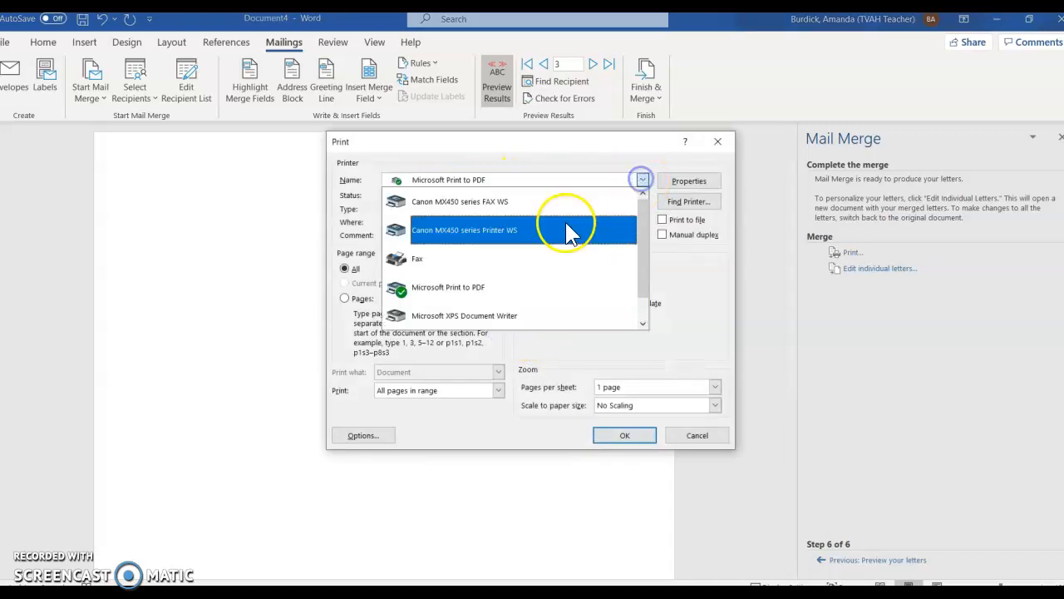
left_click(480, 291)
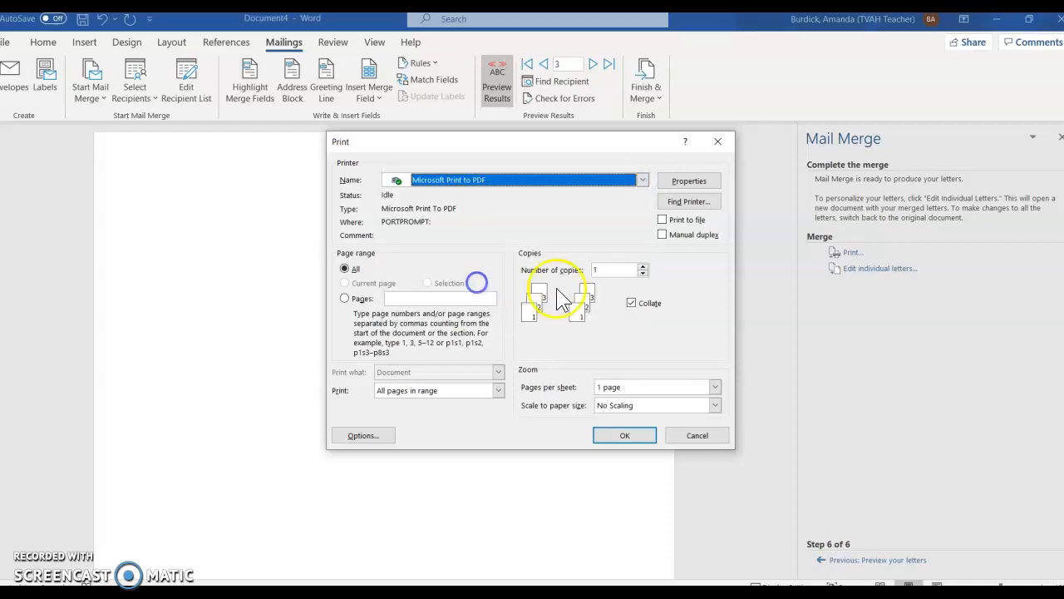
left_click(630, 440)
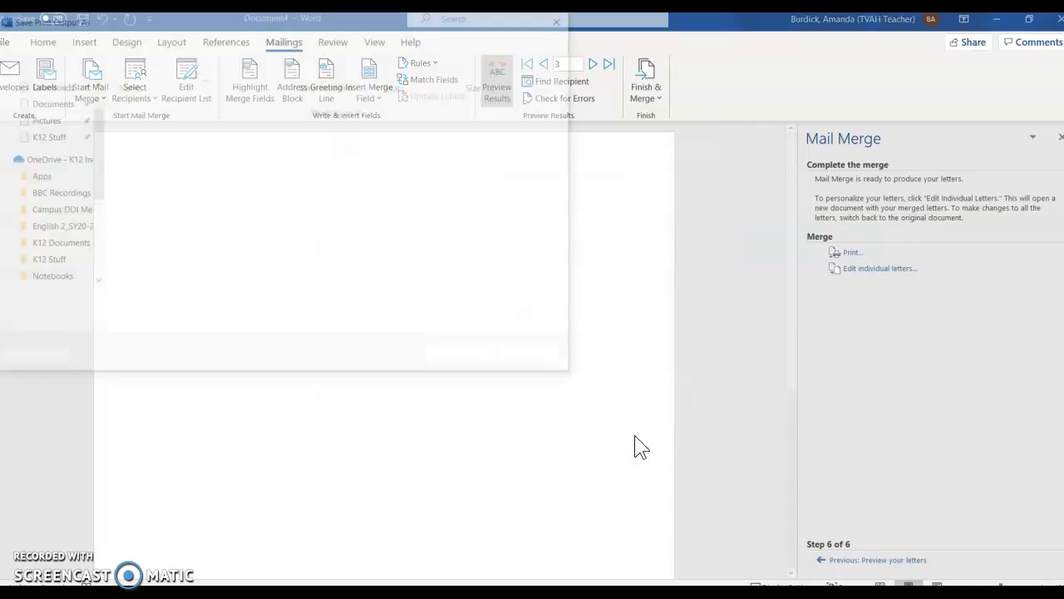
- Save the merged PDF to the Desktop, named with the teacher's name followed by _10-2-2020
left_click_drag(95, 180, 100, 102)
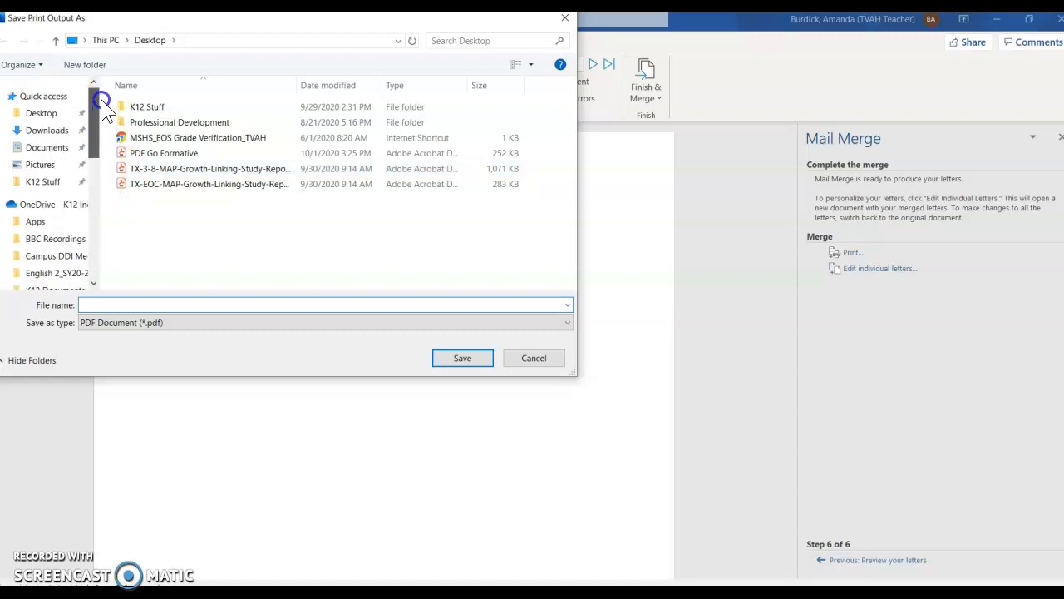
left_click(45, 113)
left_click(111, 304)
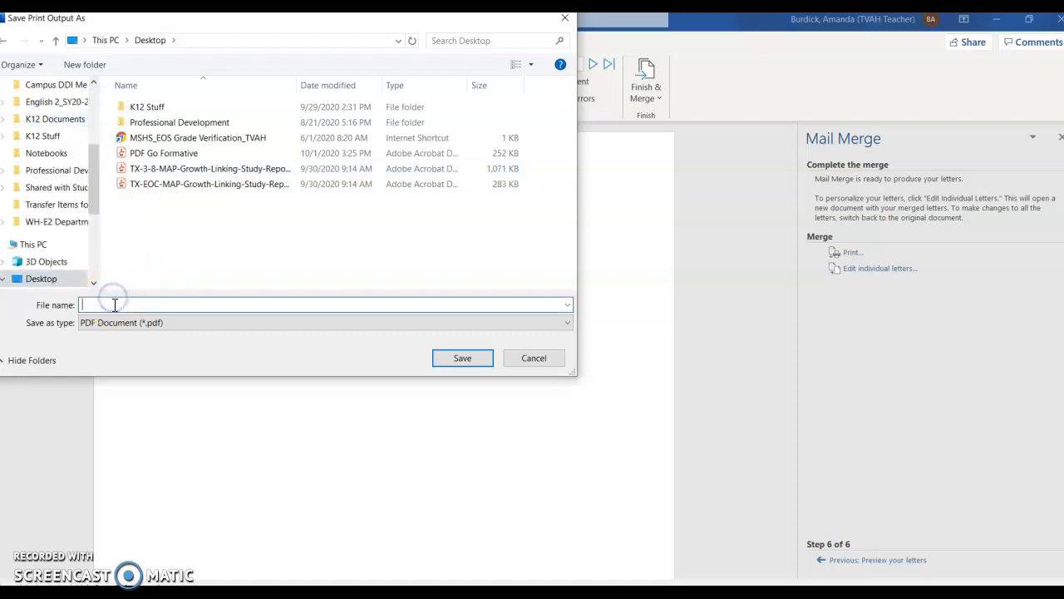
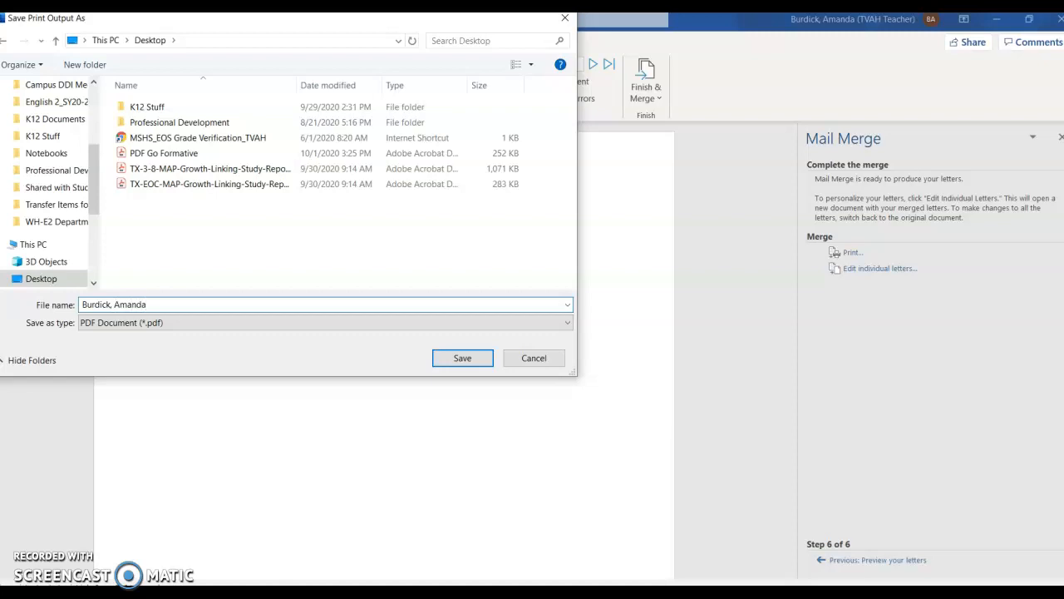
type("_10-2-2020")
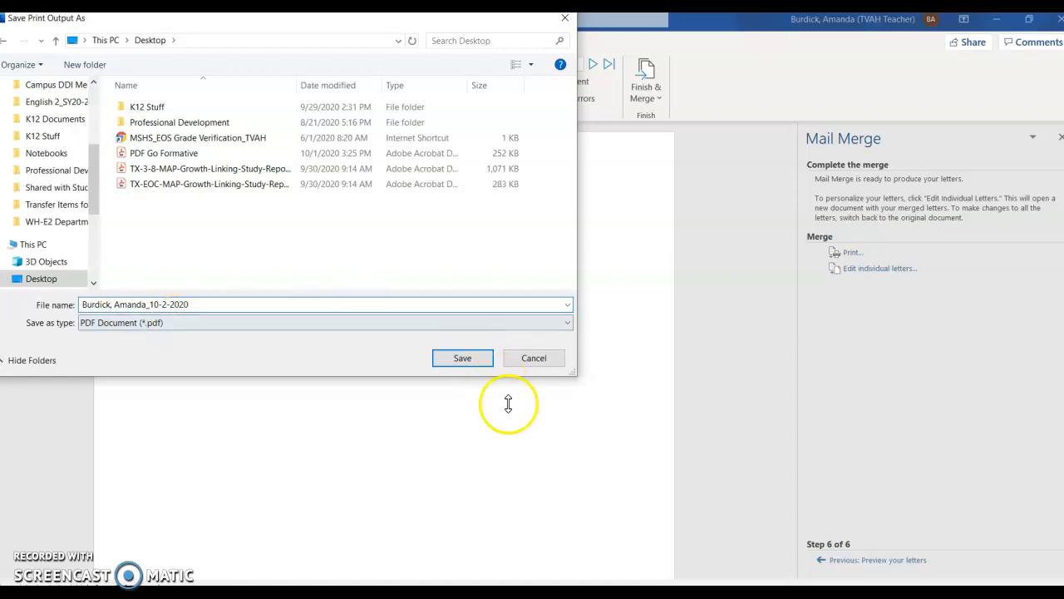
left_click(473, 357)
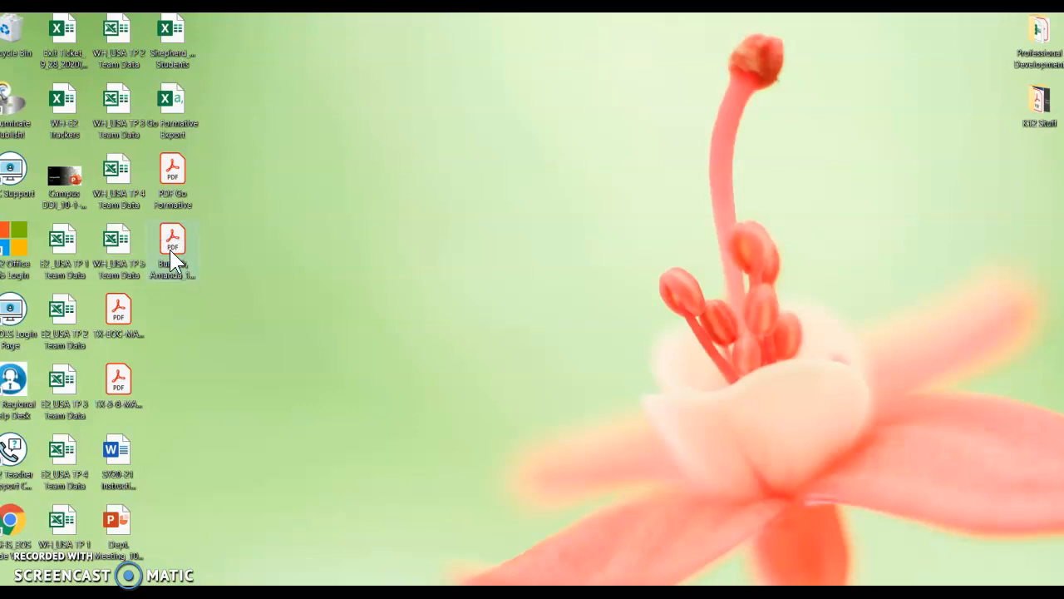
- Bring the Acrobat Reader window showing the 81-page merged PDF fully onto the screen
left_click_drag(1063, 288, 461, 1)
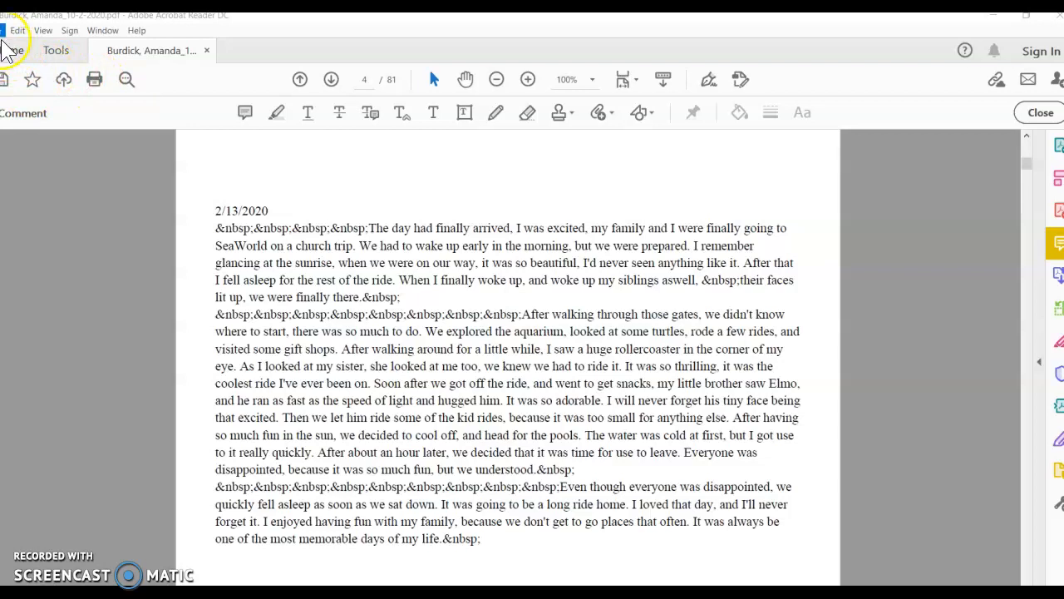
- In Acrobat's Print dialog, choose Current pages only and print page 4 to Microsoft Print to PDF
left_click(94, 79)
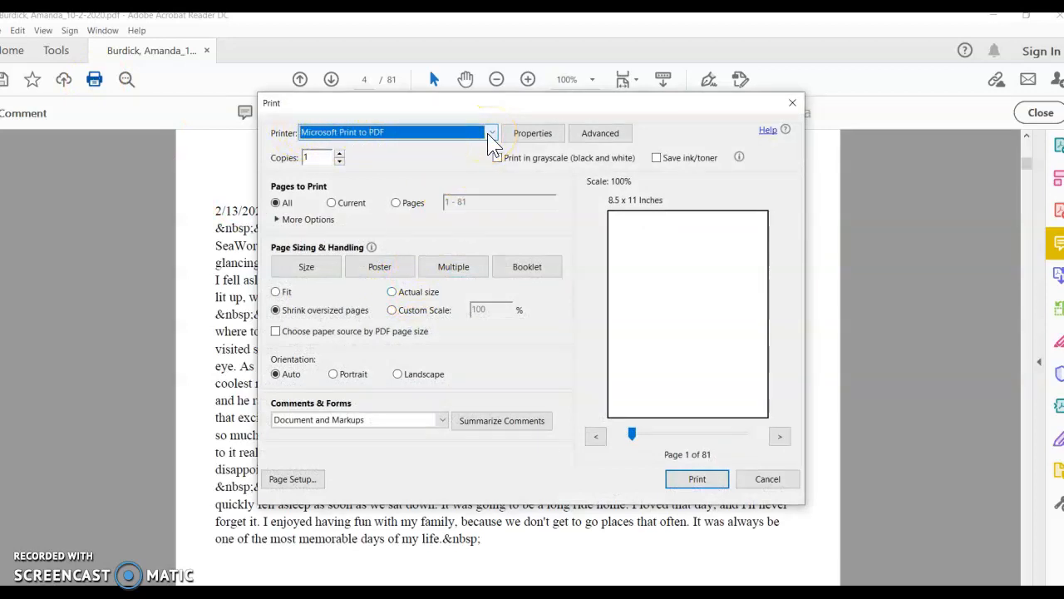
left_click(334, 206)
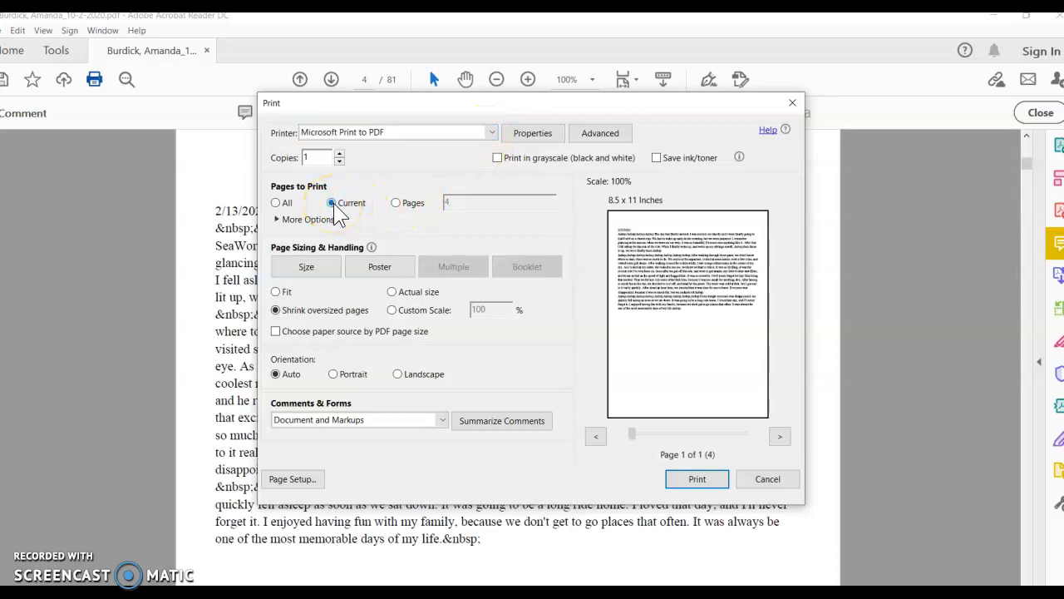
left_click(695, 481)
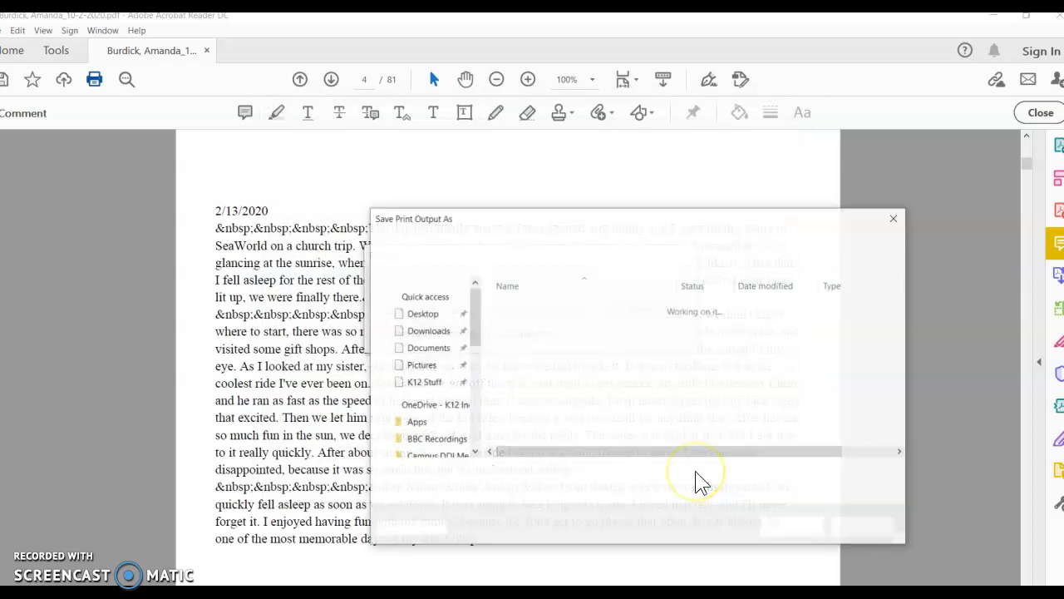
- Save the single page to the Desktop as 'studentID_StudentIastname, student first name_ELA'
scroll(453, 332, "up", 2)
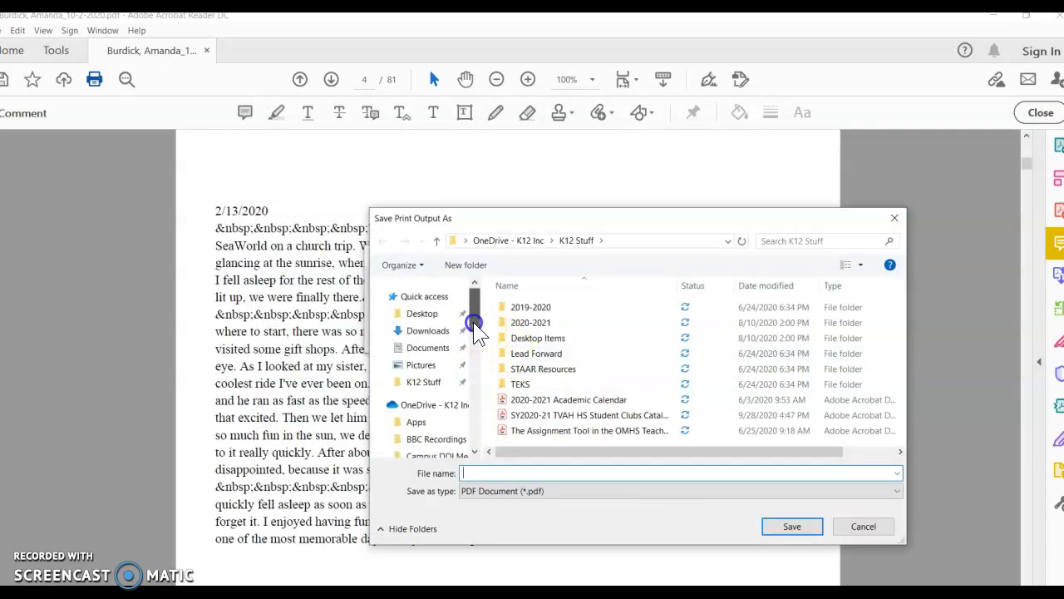
left_click(422, 313)
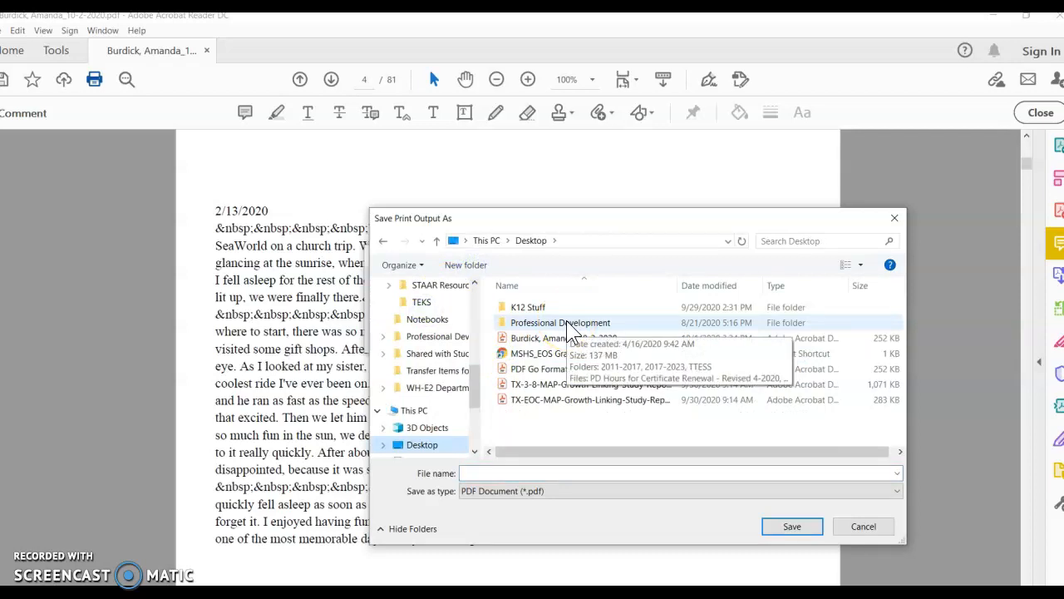
left_click(501, 474)
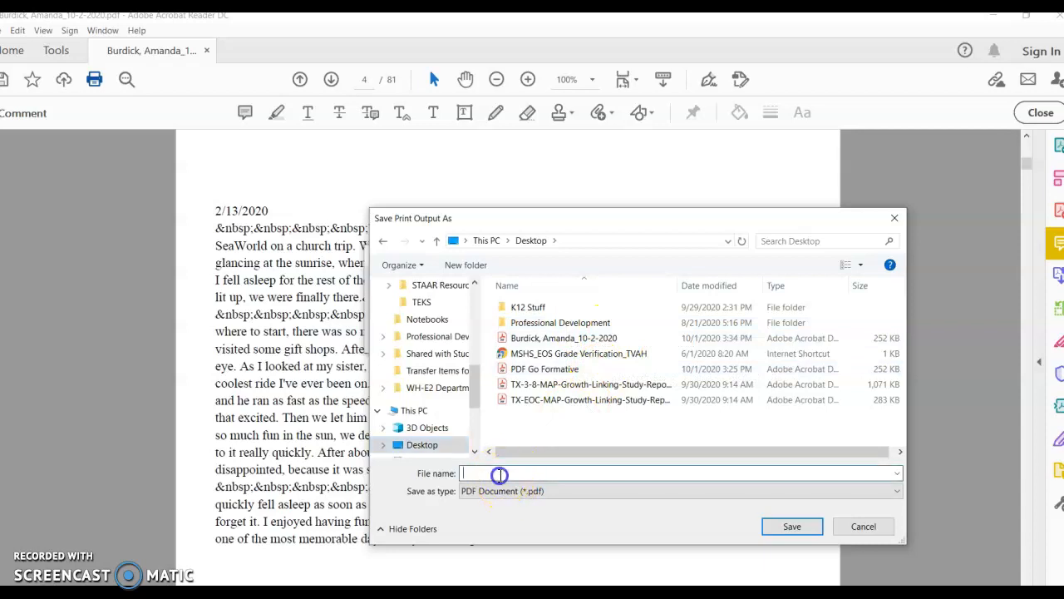
type("studentID_StudentIastname")
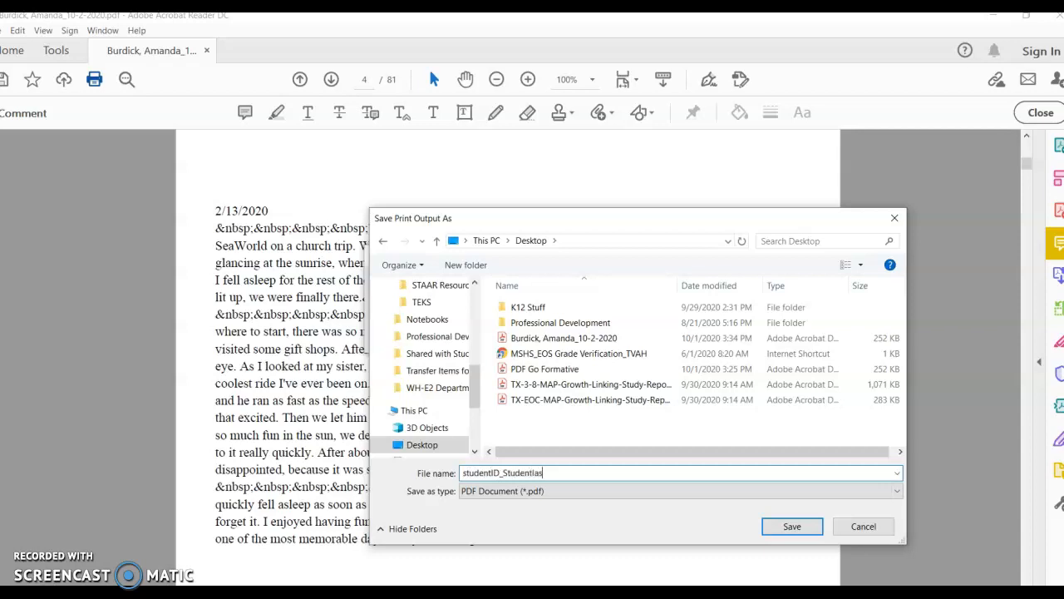
type(", student first name_")
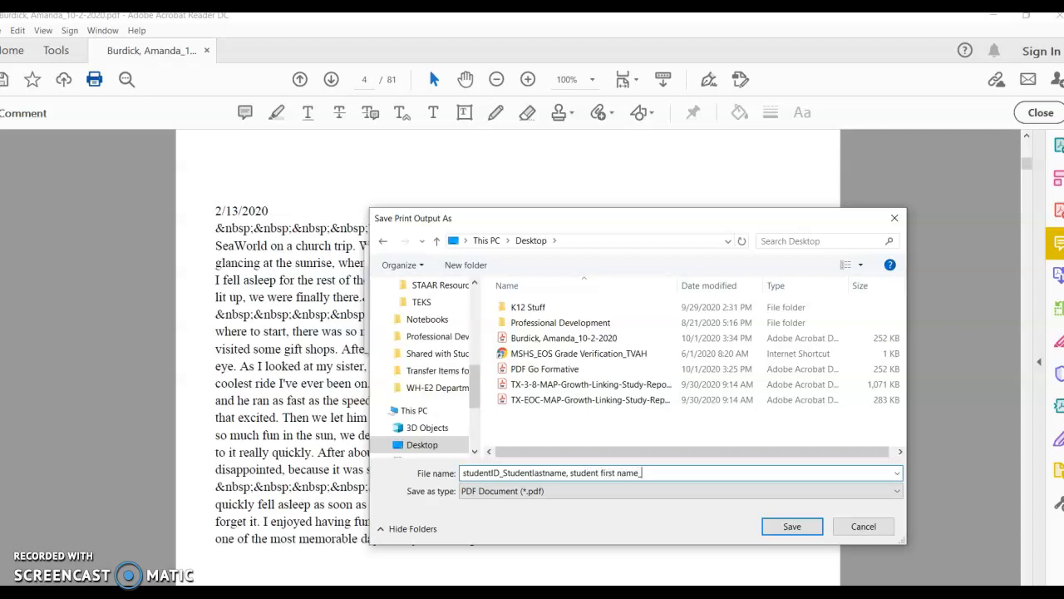
type("ELA")
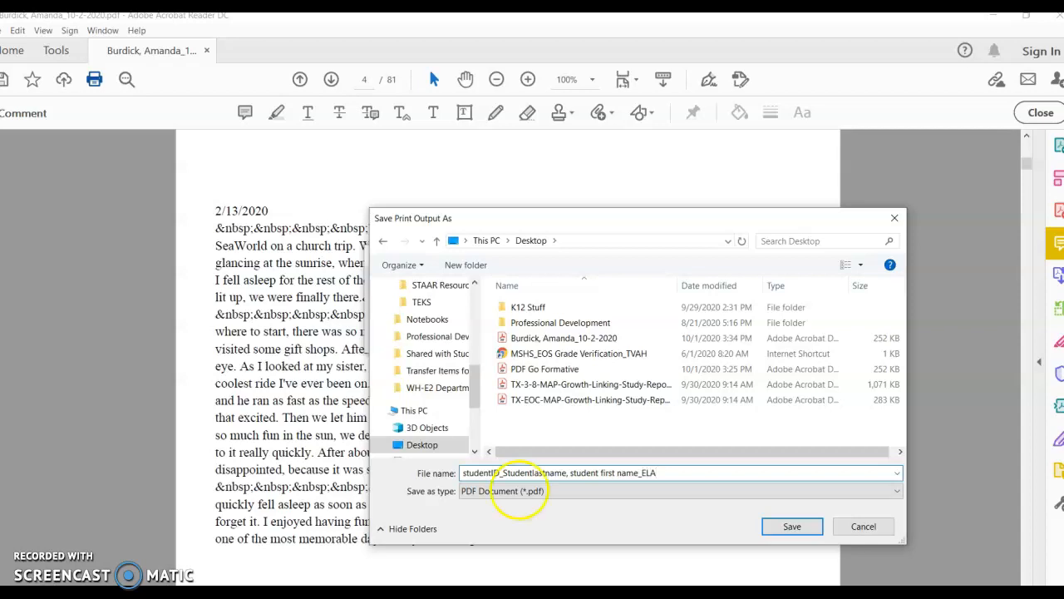
left_click(792, 526)
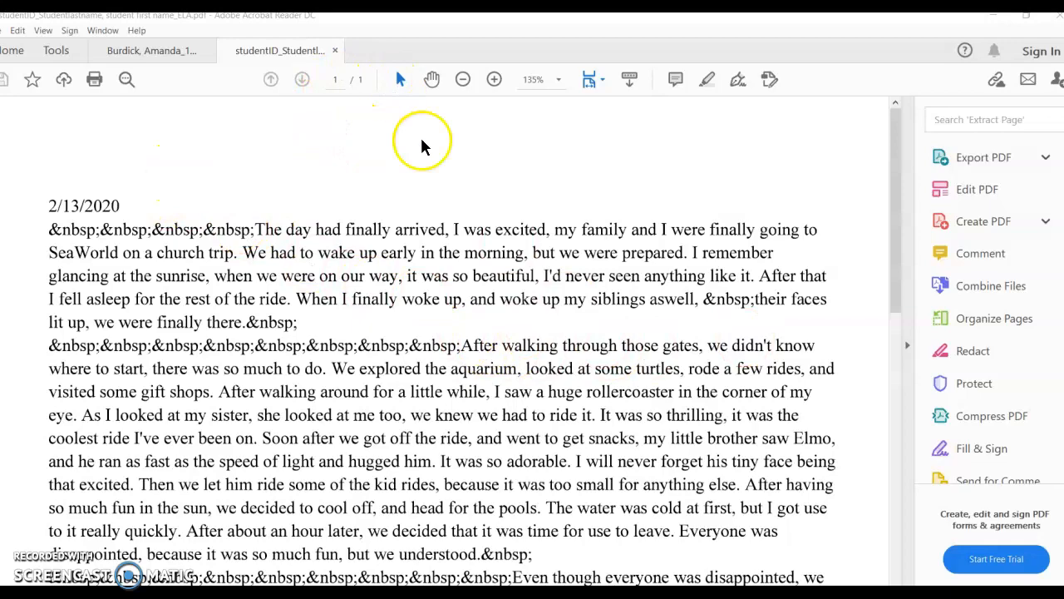
- Review the one-page student PDF, then open the Fall Writing Week Samples folder in OneDrive
scroll(592, 478, "down", 5)
scroll(594, 470, "down", 3)
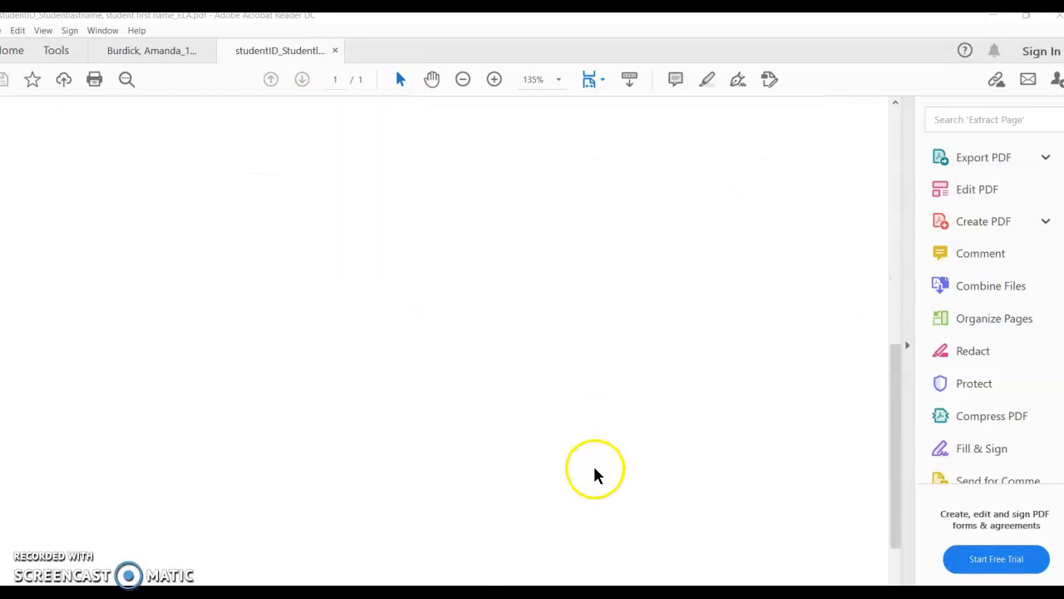
scroll(575, 468, "up", 8)
scroll(575, 468, "up", 5)
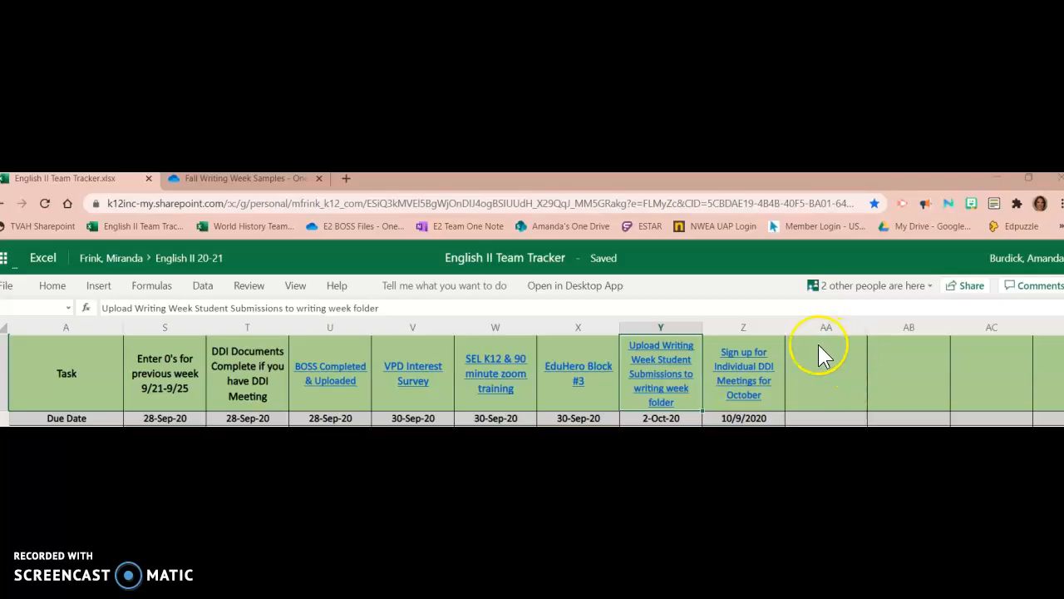
left_click(663, 395)
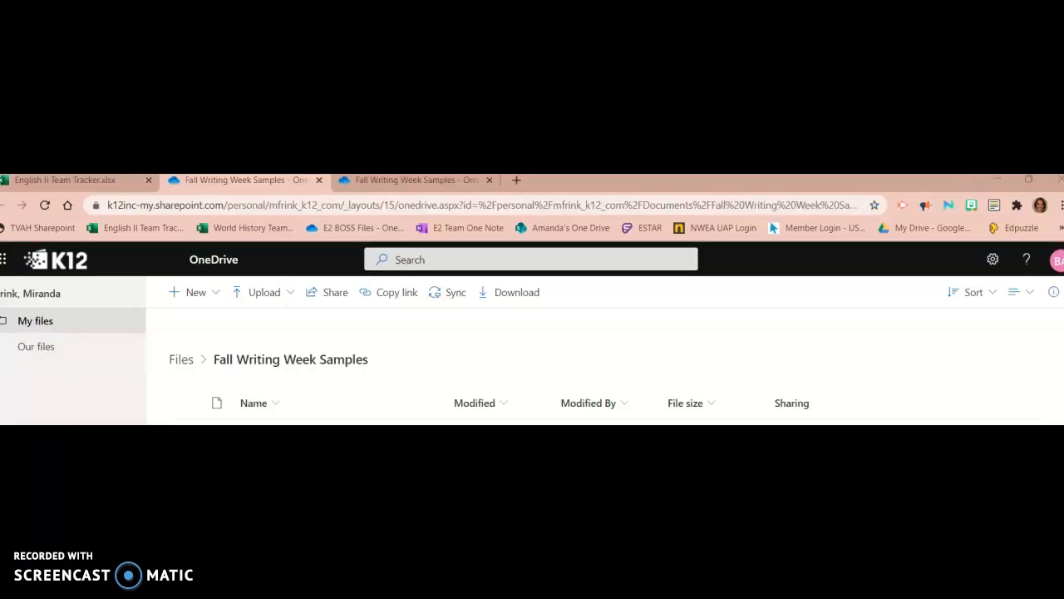